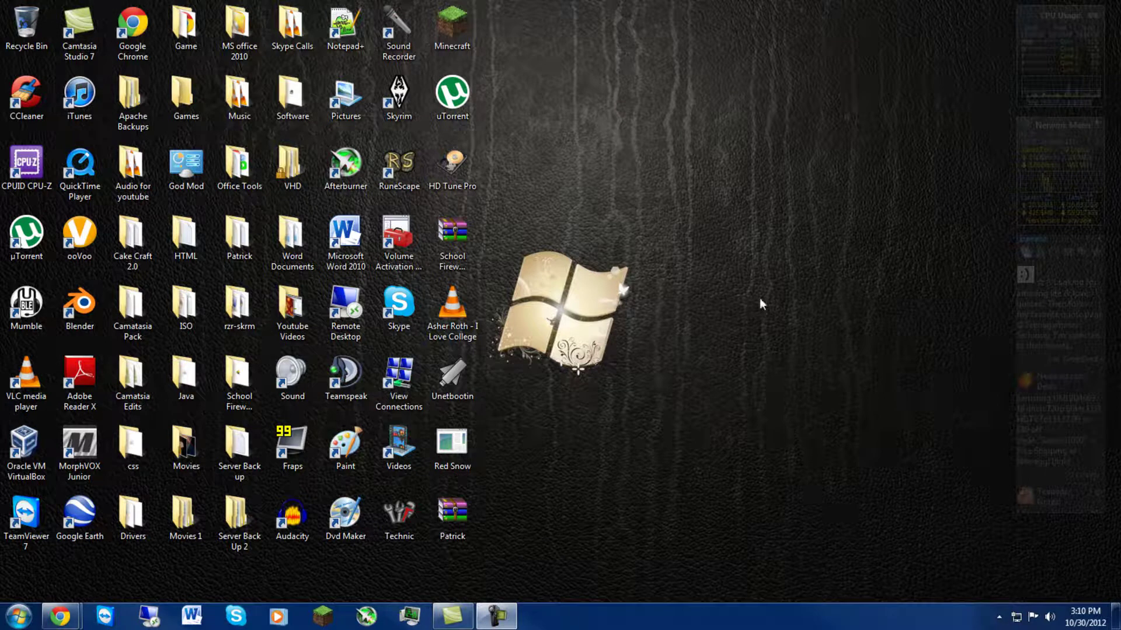
- Open the desktop gadget gallery and move its window up toward the top of the screen
right_click(596, 145)
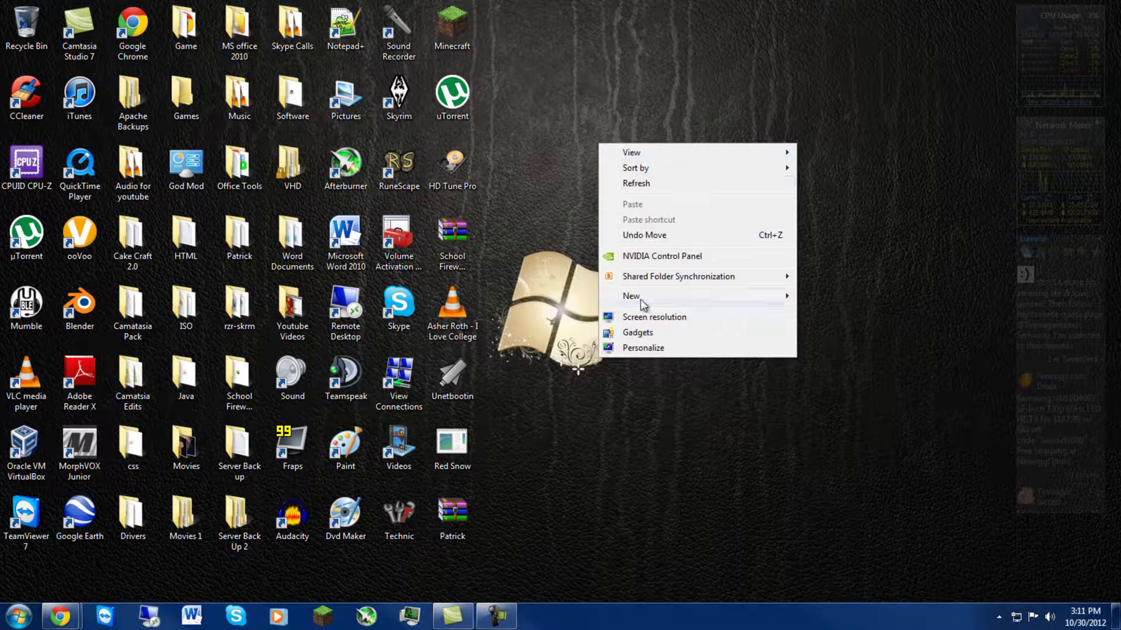
left_click(638, 332)
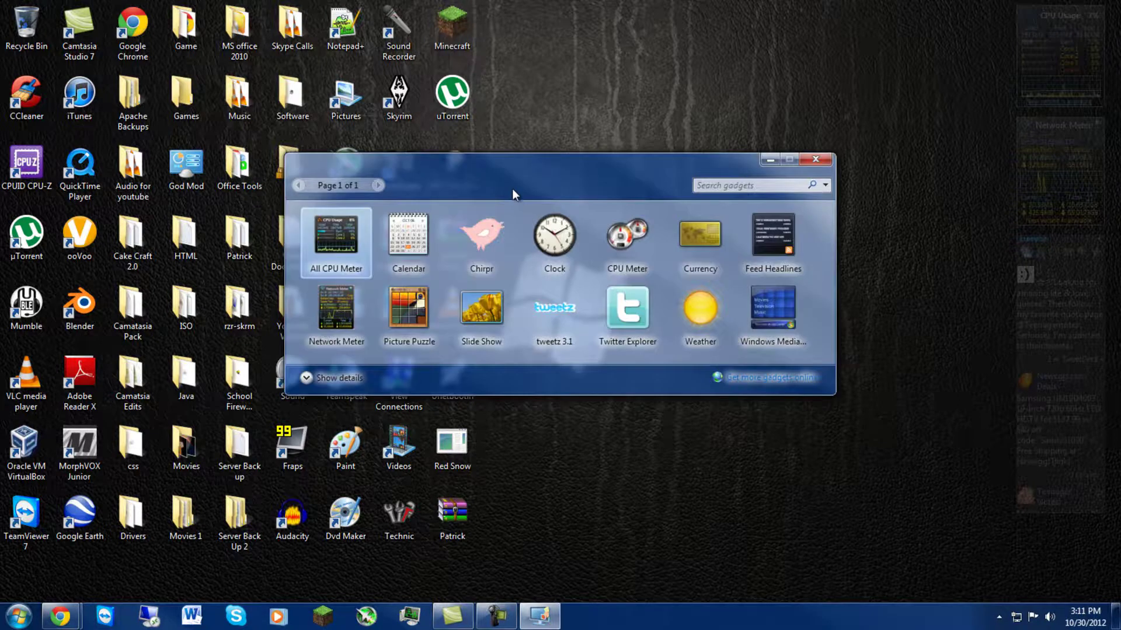
left_click_drag(513, 194, 614, 24)
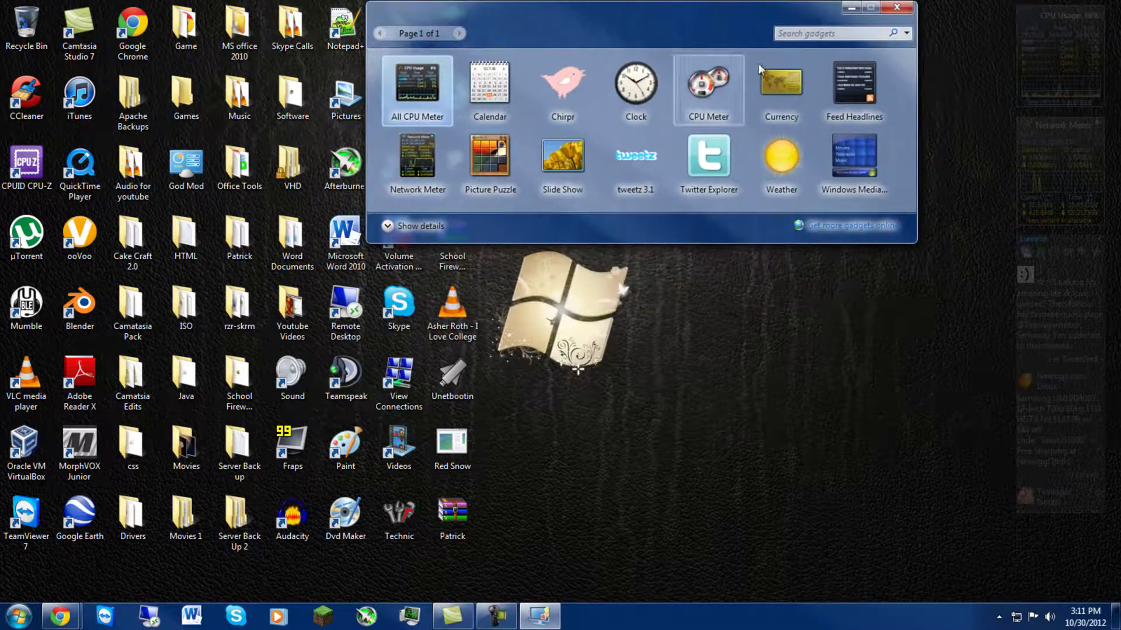
left_click_drag(961, 2, 1009, 573)
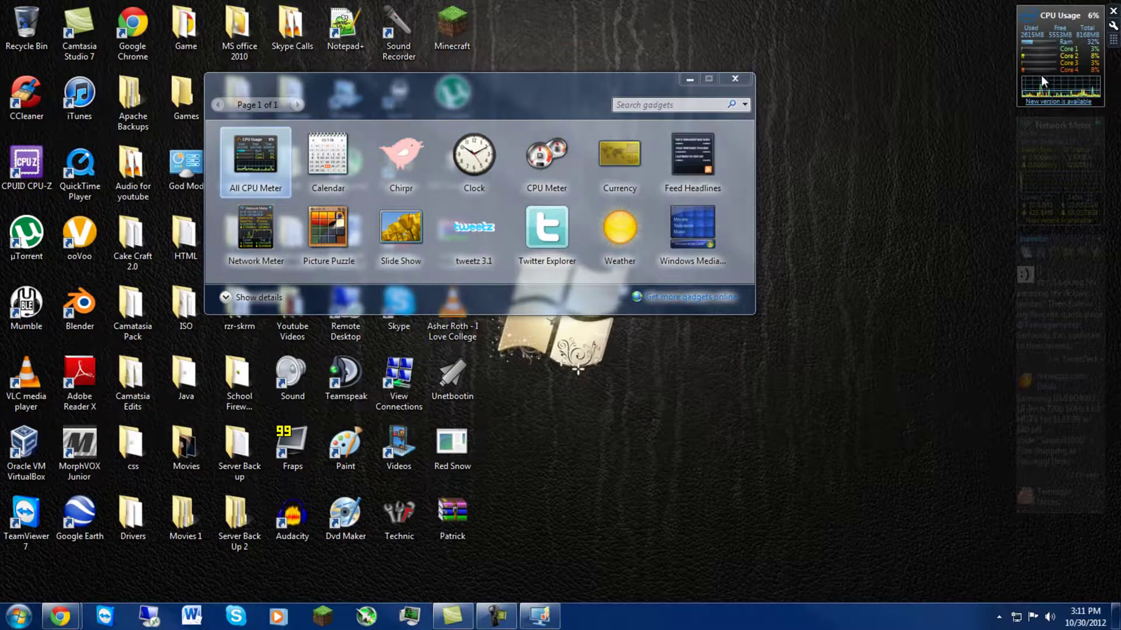
right_click(1042, 74)
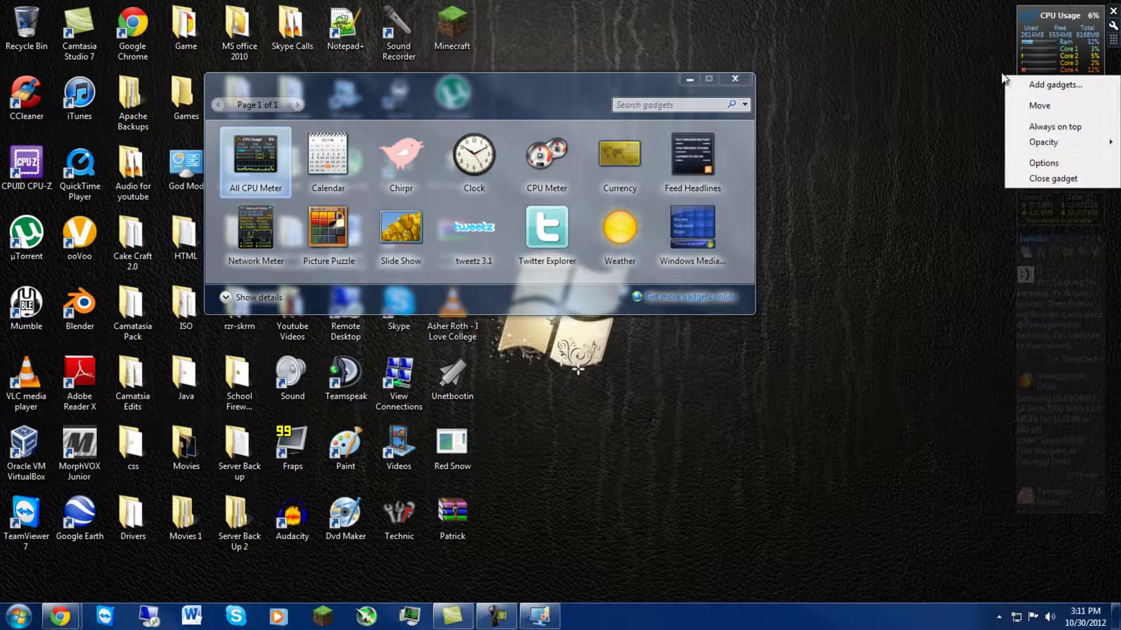
left_click(1043, 65)
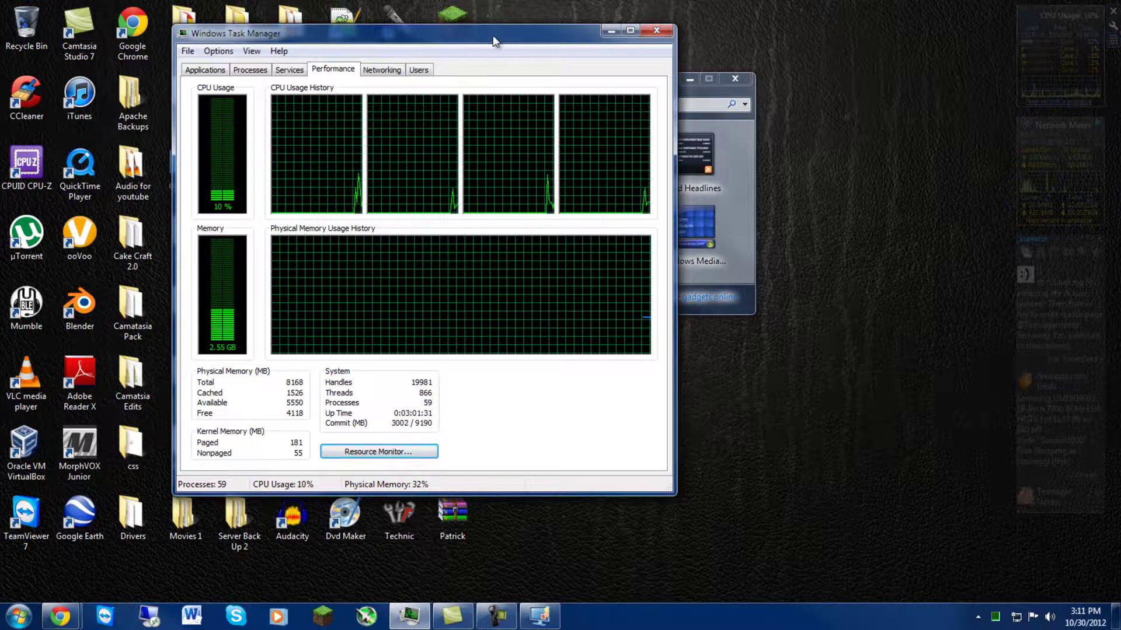
left_click_drag(493, 41, 835, 1)
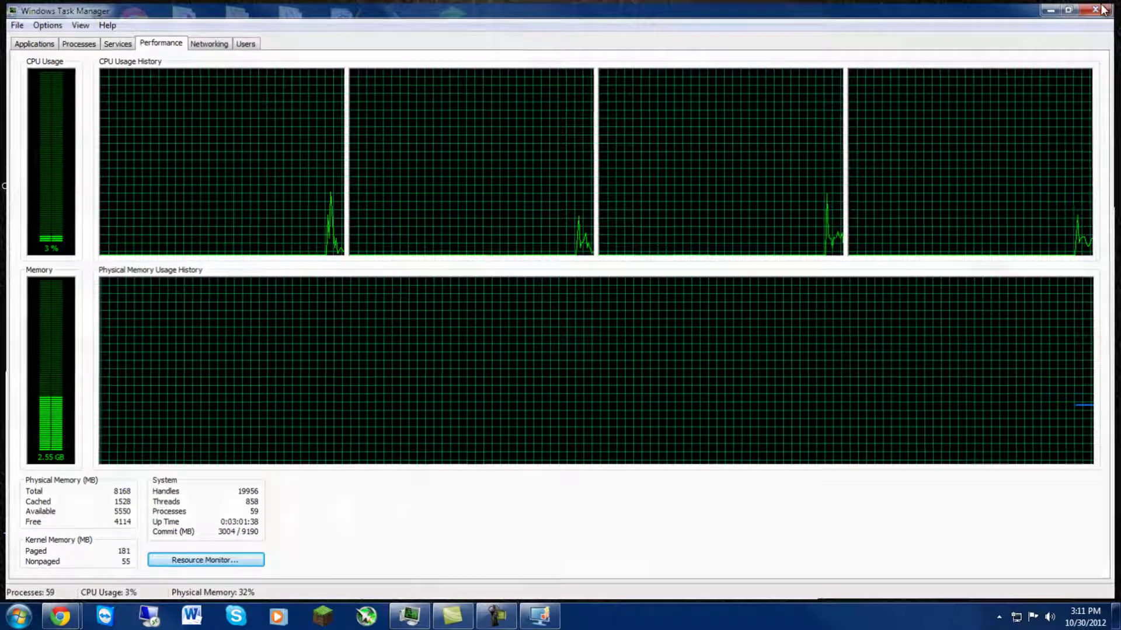
left_click(1115, 7)
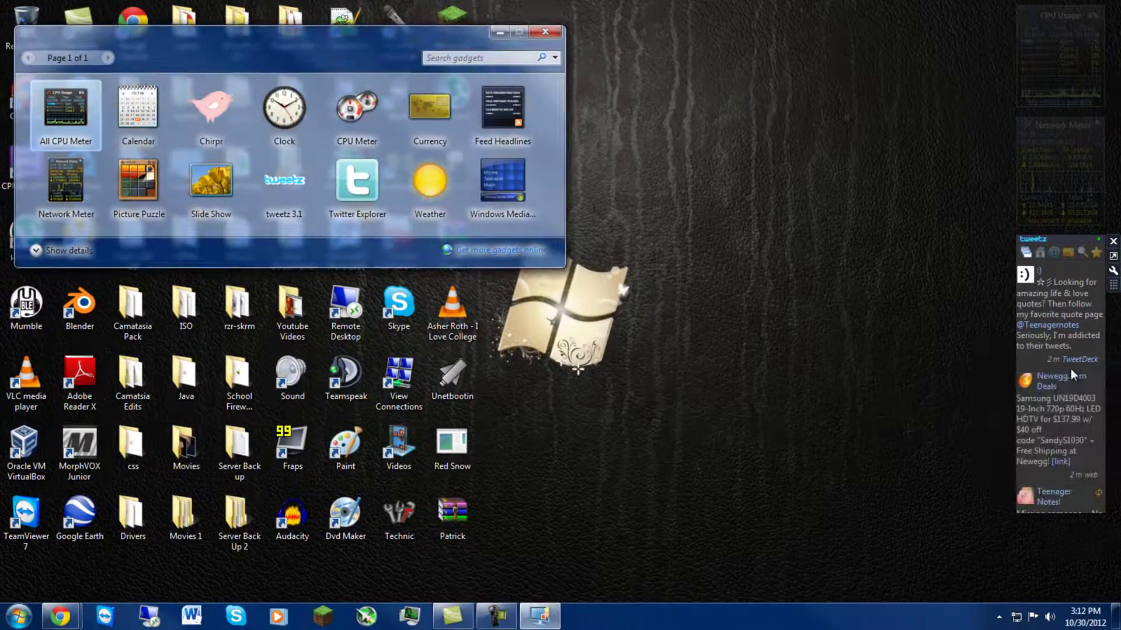
- Make tweetz partly transparent, add the CPU Meter gadget to the desktop, and close the gallery
right_click(1070, 368)
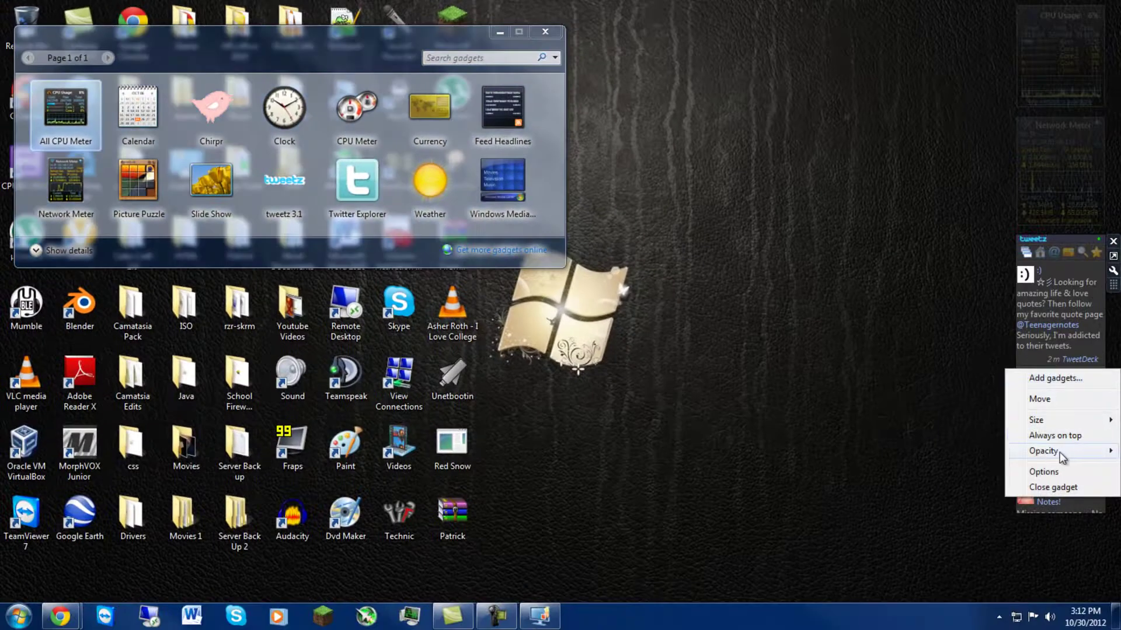
mouse_move(1061, 452)
left_click(946, 466)
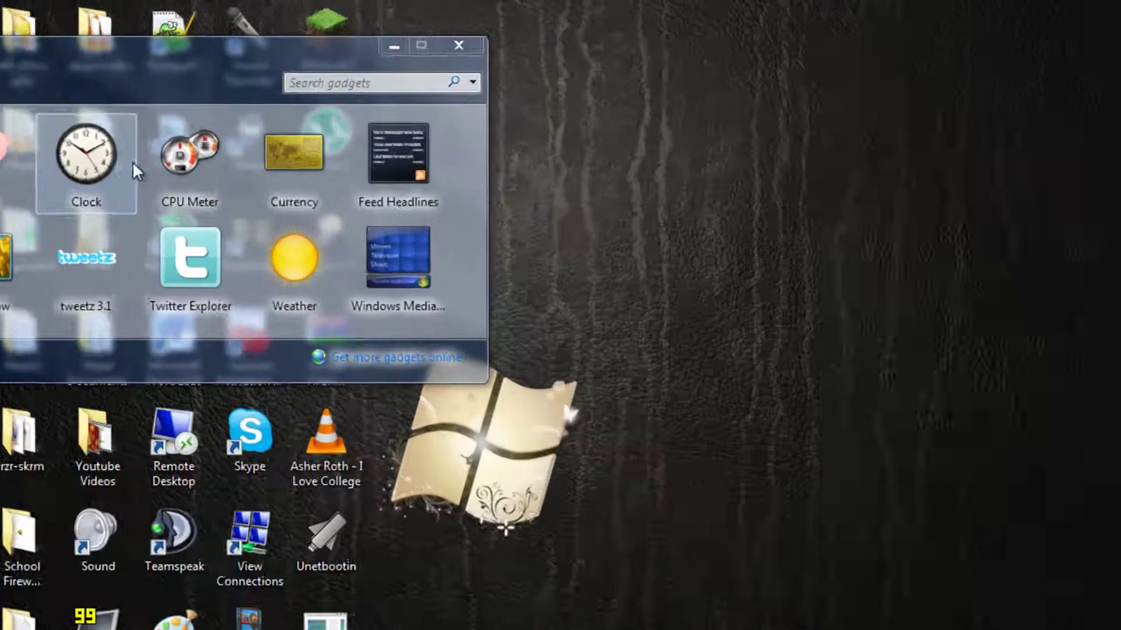
left_click_drag(356, 107, 906, 93)
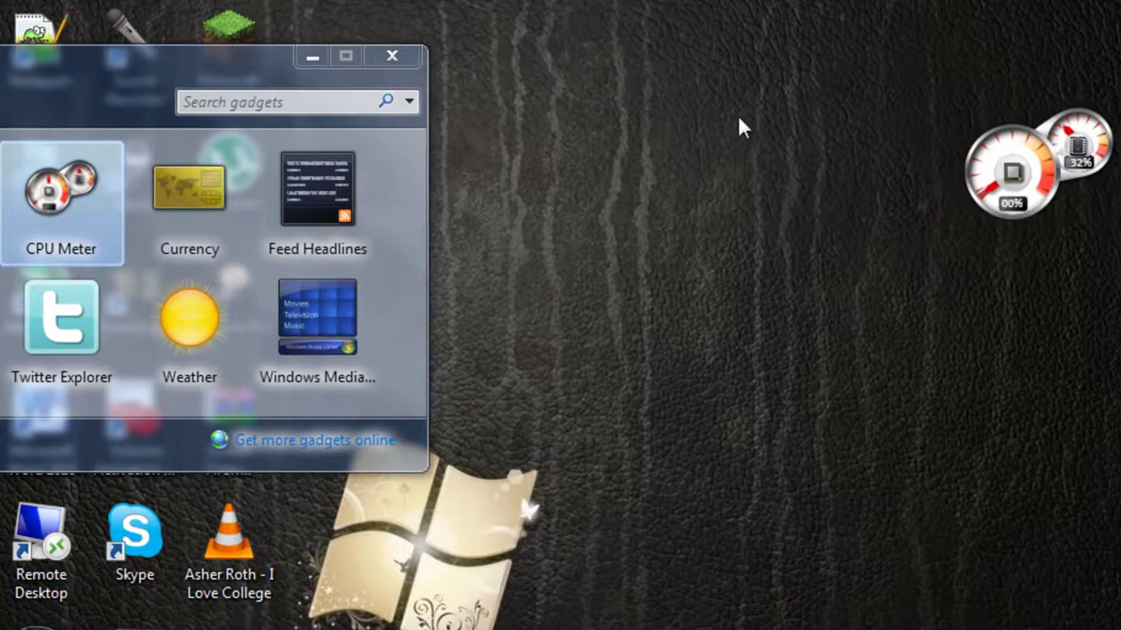
left_click(391, 56)
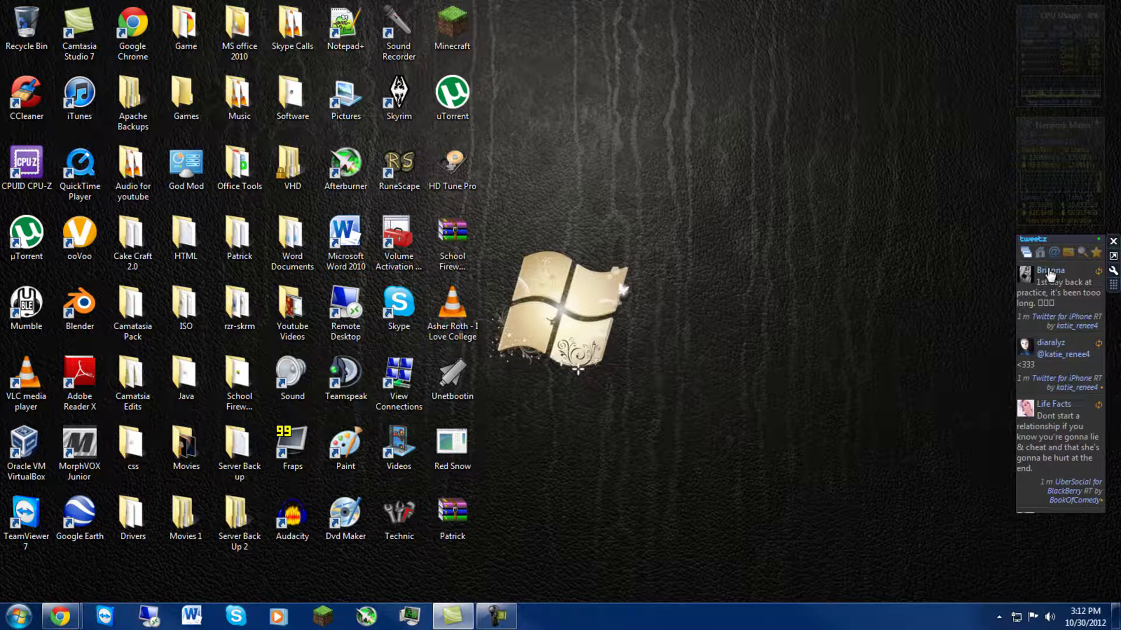
- Reopen the gadget gallery, move it up, select tweetz 3.1, then close the gallery
right_click(643, 201)
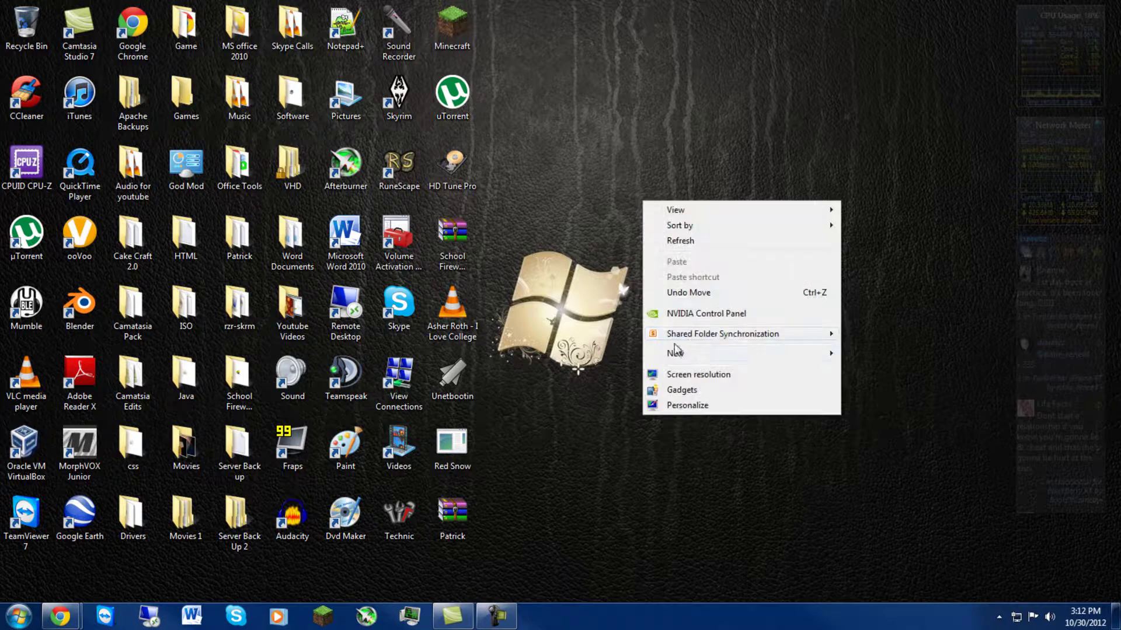
left_click(683, 390)
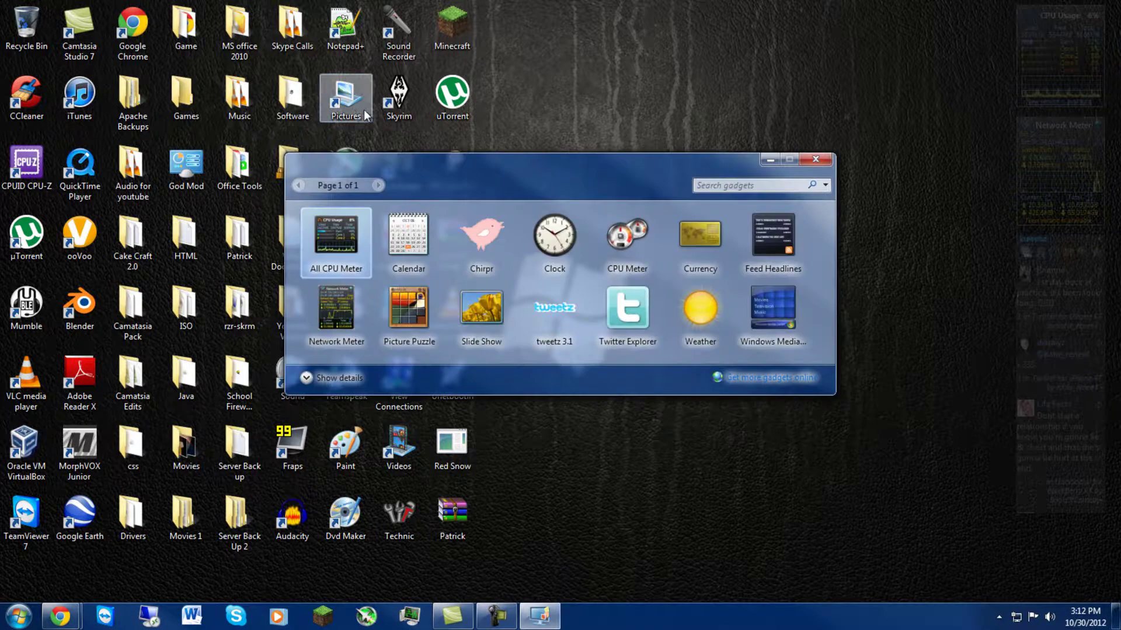
left_click_drag(425, 117, 430, 81)
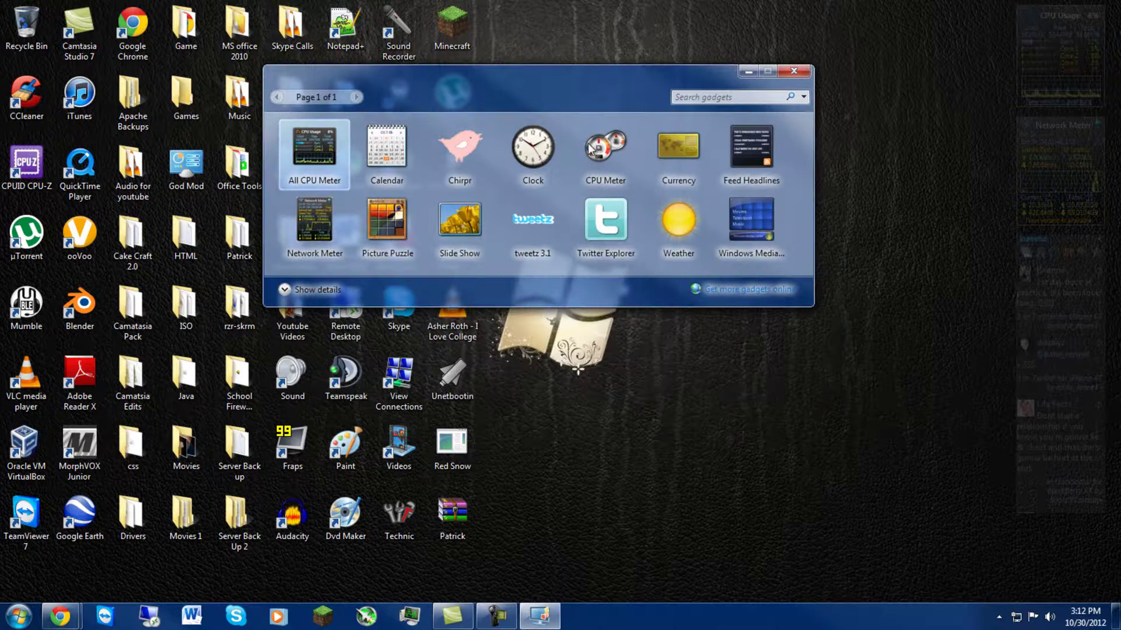
left_click(564, 208)
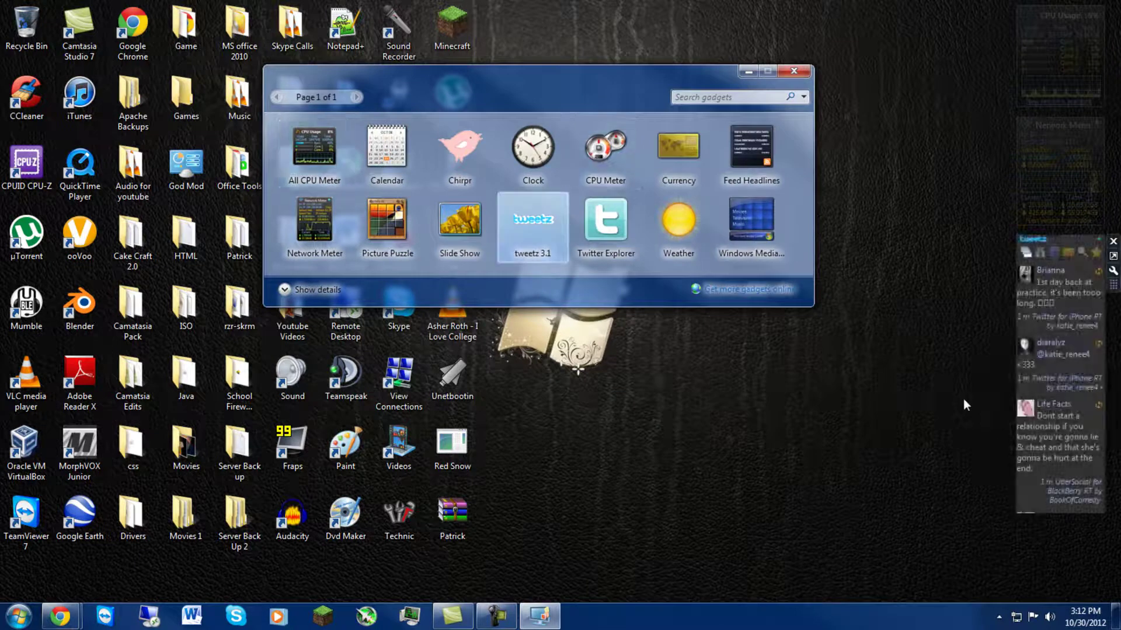
left_click(792, 71)
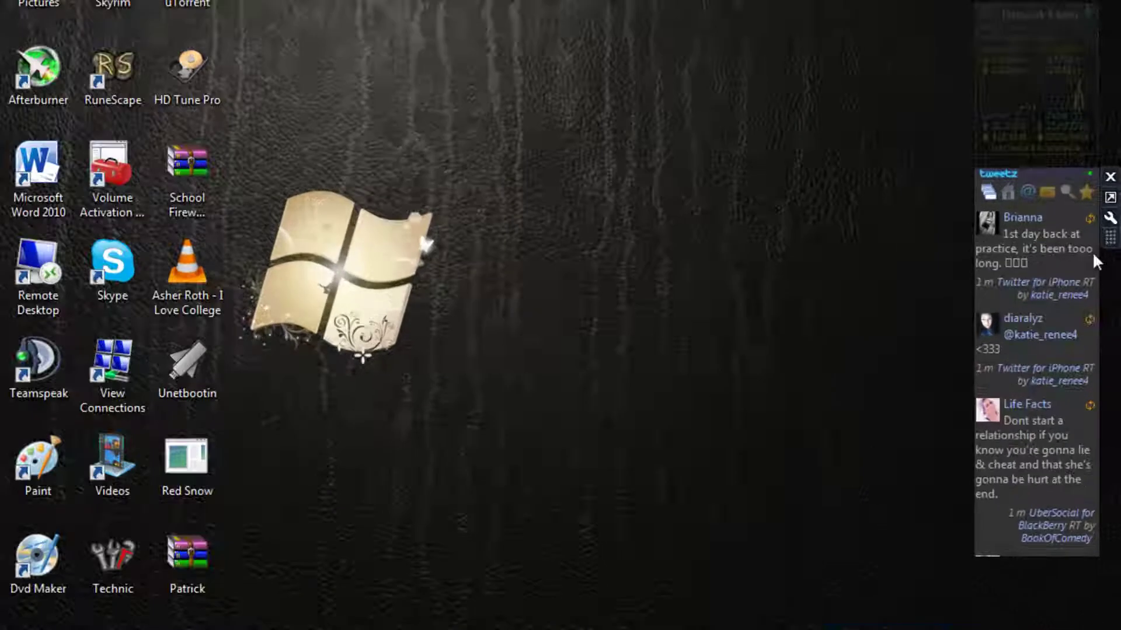
- Scroll the tweetz feed and switch between the mentions list and the home timeline
scroll(1089, 303, "down", 3)
scroll(1060, 207, "down", 5)
scroll(1054, 210, "up", 6)
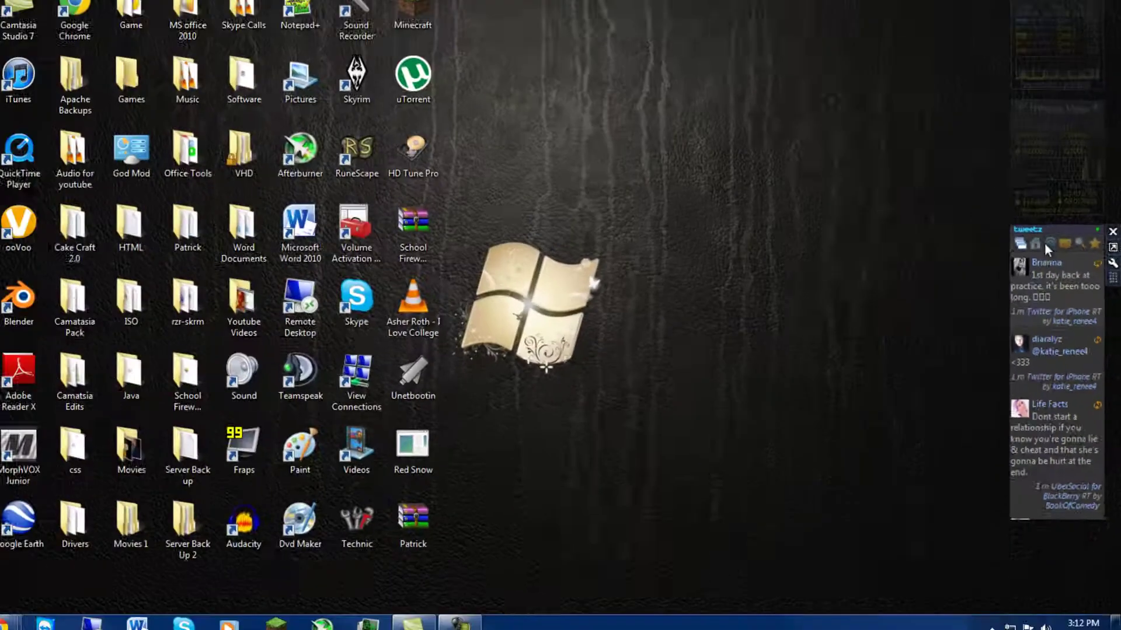
left_click(1001, 135)
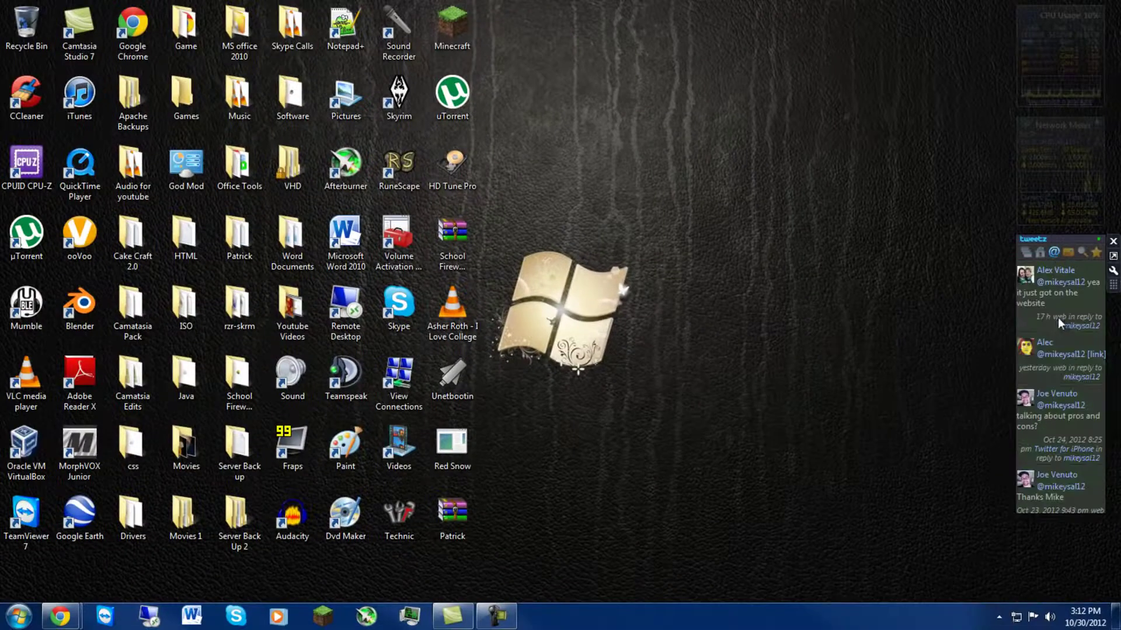
left_click(1026, 252)
left_click(1050, 253)
left_click(1025, 255)
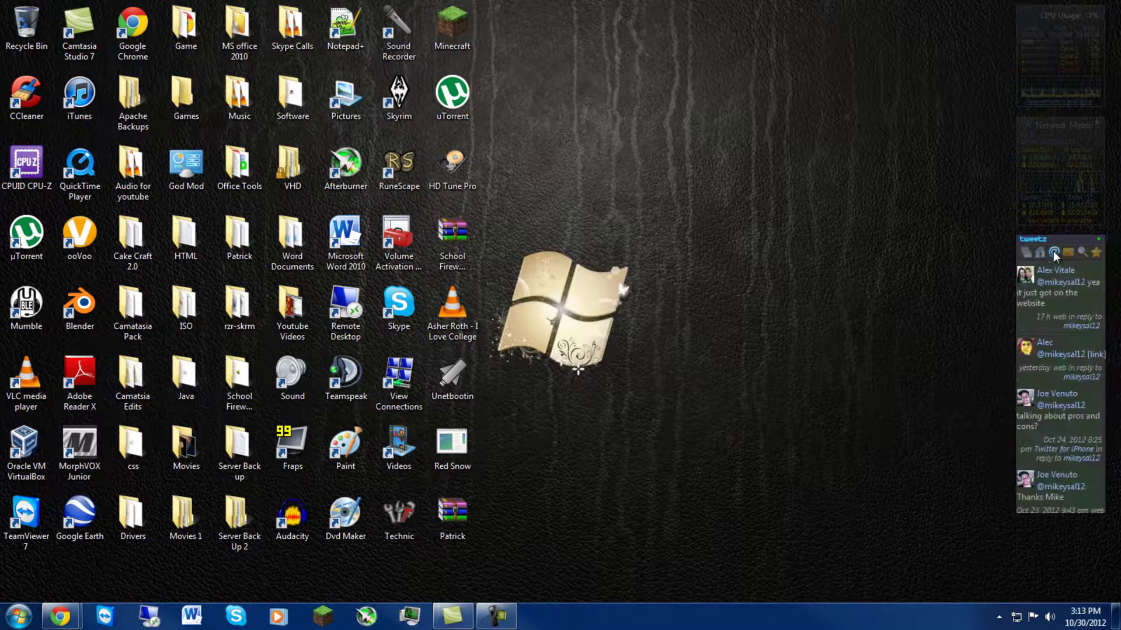
- View tweetz direct messages and search, then return to and reload the home timeline
left_click(1068, 252)
left_click(1082, 253)
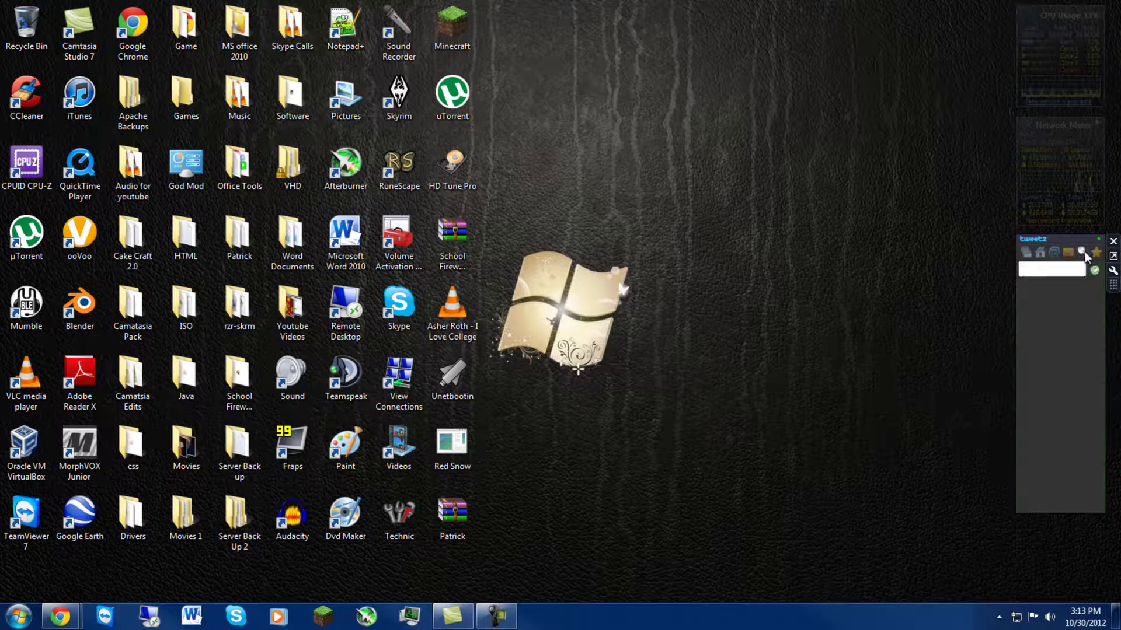
left_click(1089, 254)
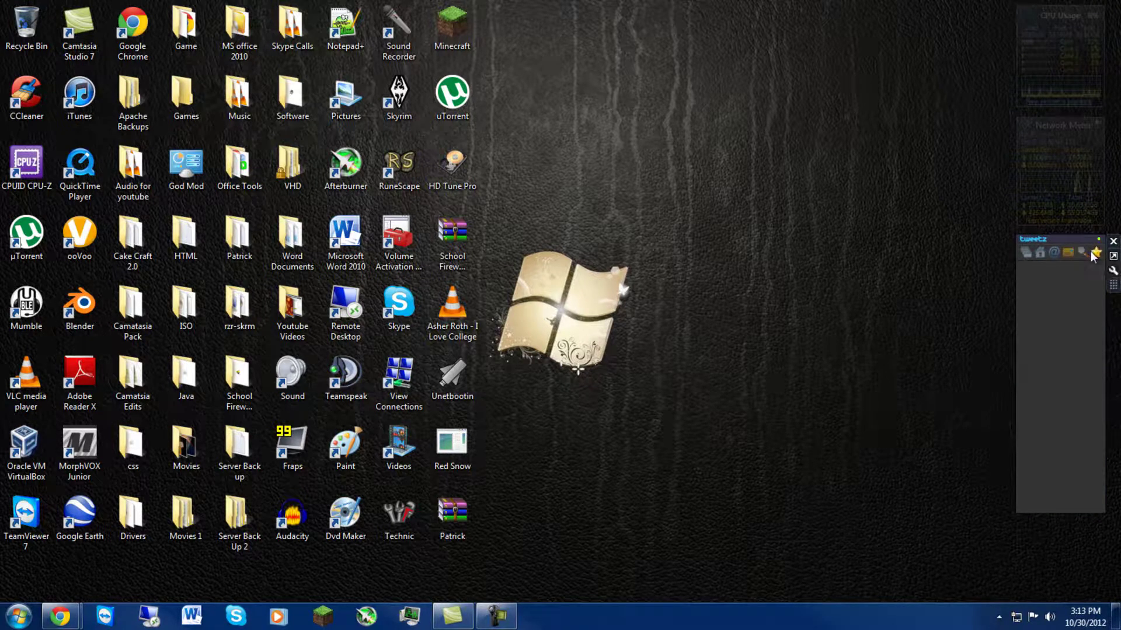
left_click(1041, 252)
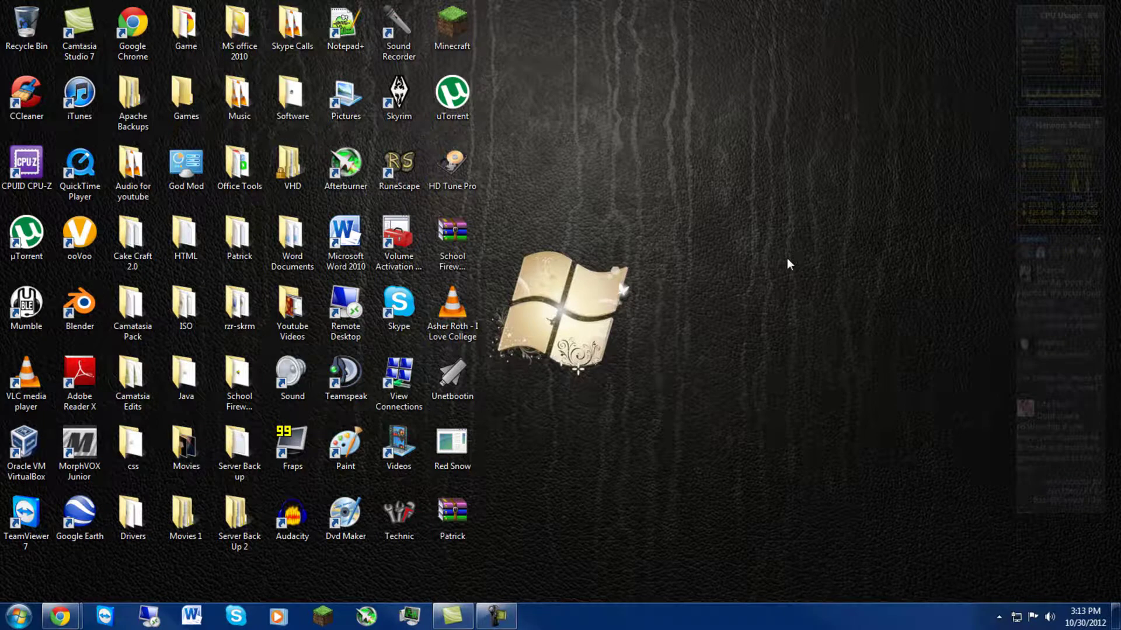
- Place a Clock gadget from the gallery onto the desktop, close the gallery, and reposition the clock
right_click(597, 104)
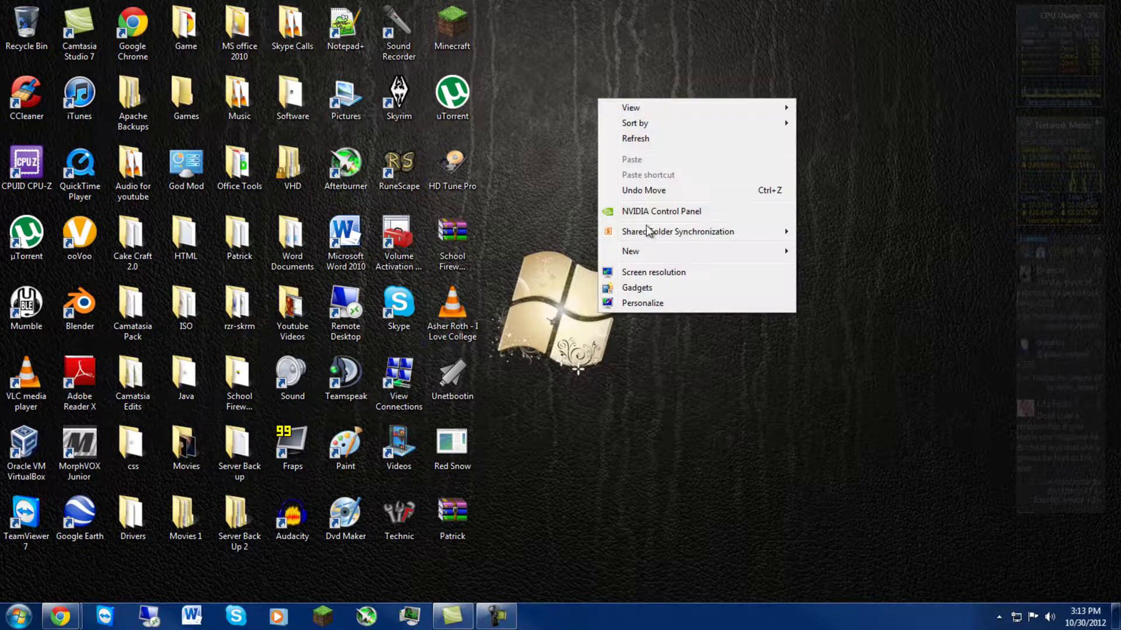
left_click(685, 292)
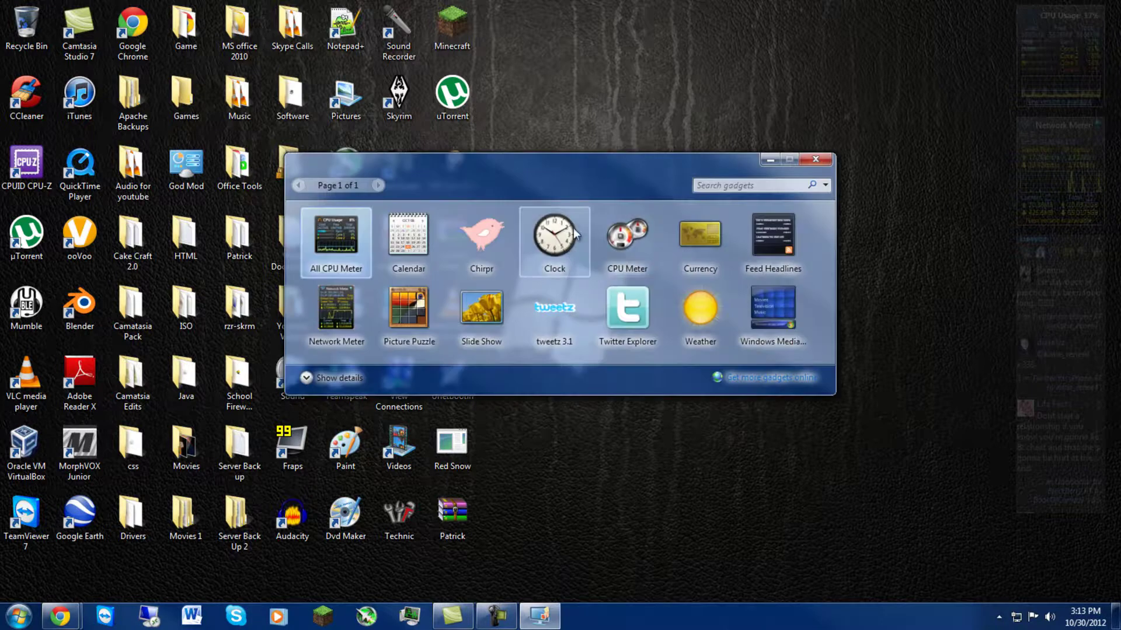
left_click_drag(555, 240, 947, 51)
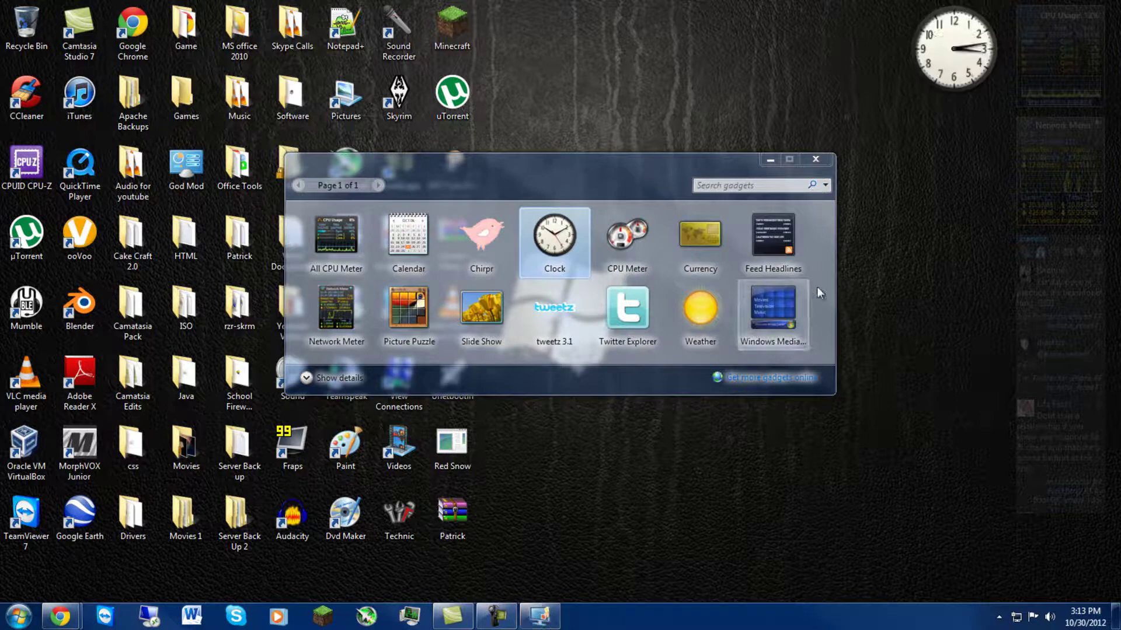
left_click(816, 159)
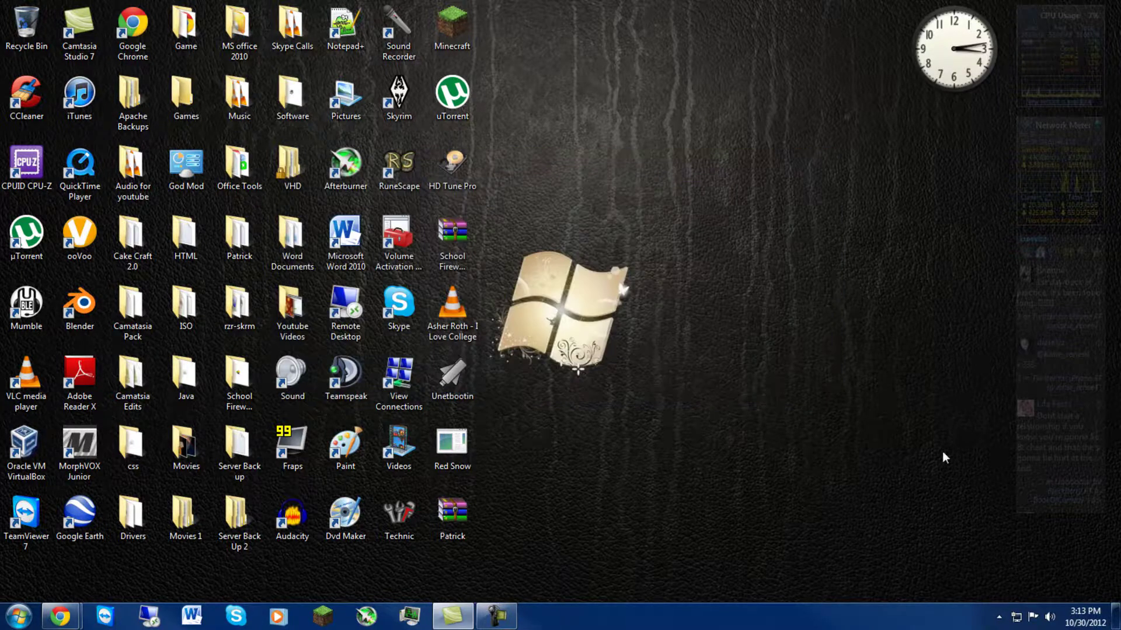
mouse_move(949, 47)
left_mouse_down()
mouse_move(942, 455)
mouse_move(1059, 568)
mouse_move(814, 75)
mouse_move(932, 36)
left_mouse_up()
- Add a Currency gadget from the gallery below the clock, then close the gallery
right_click(626, 202)
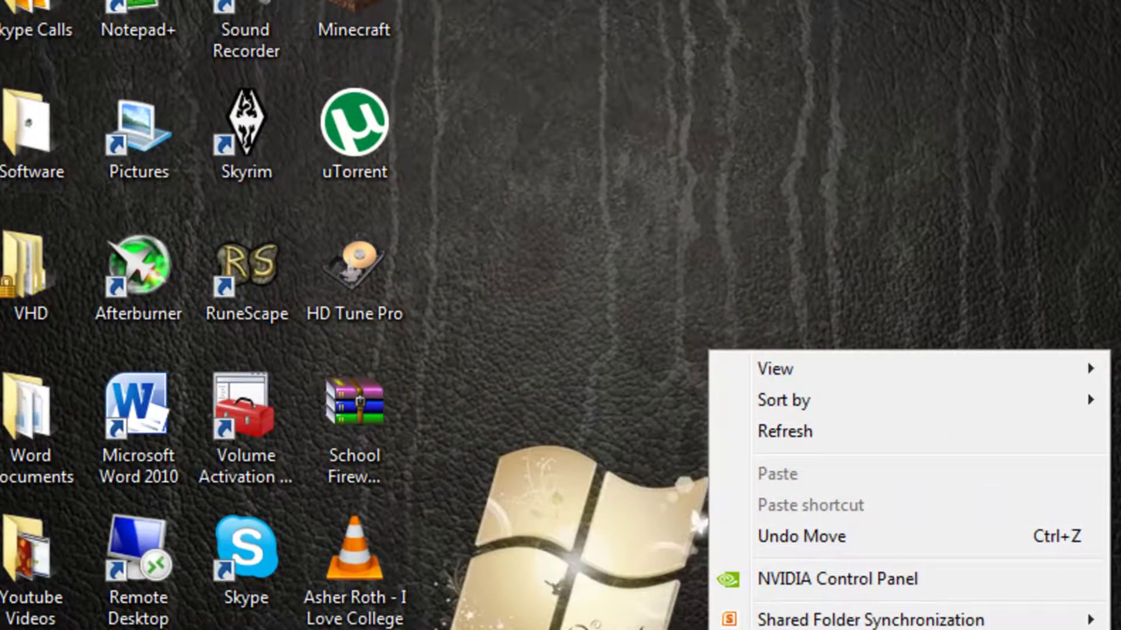
left_click(805, 629)
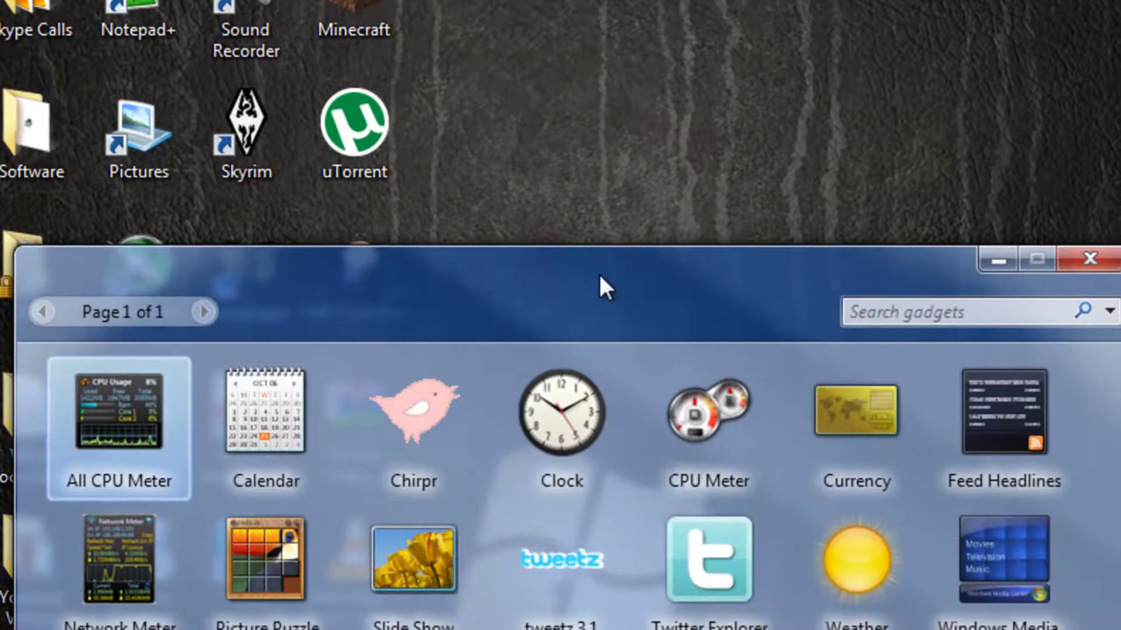
left_click_drag(600, 277, 587, 100)
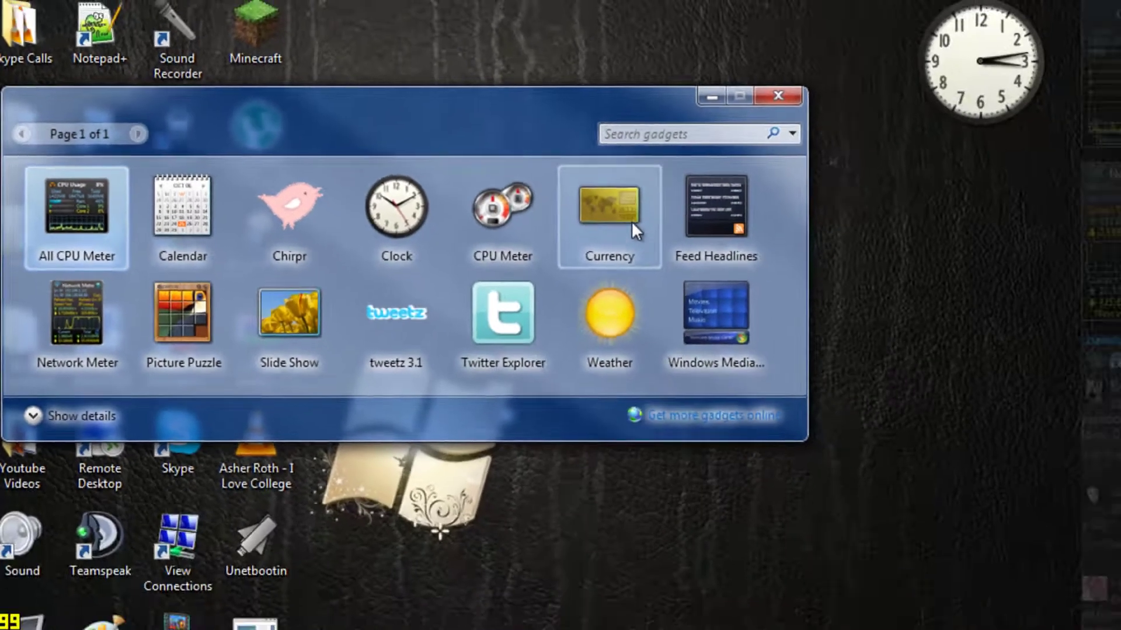
left_click_drag(879, 266, 1076, 629)
left_click_drag(761, 484, 963, 167)
left_click(761, 96)
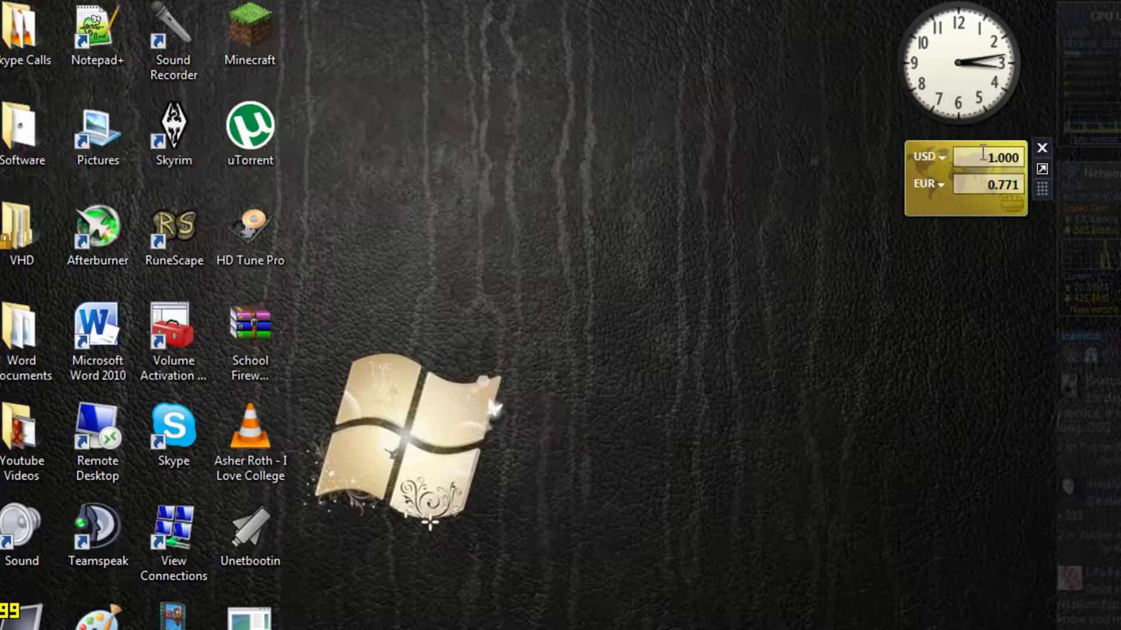
- Convert 100.00 USD in the Currency gadget, then remove the gadget
left_click(985, 157)
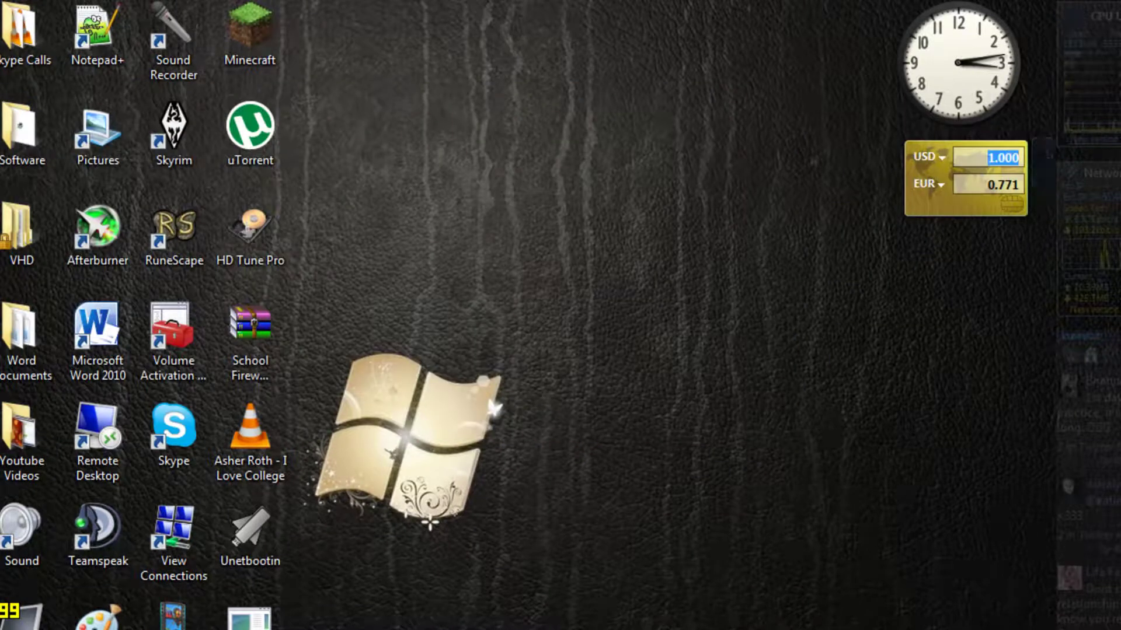
type("100.00")
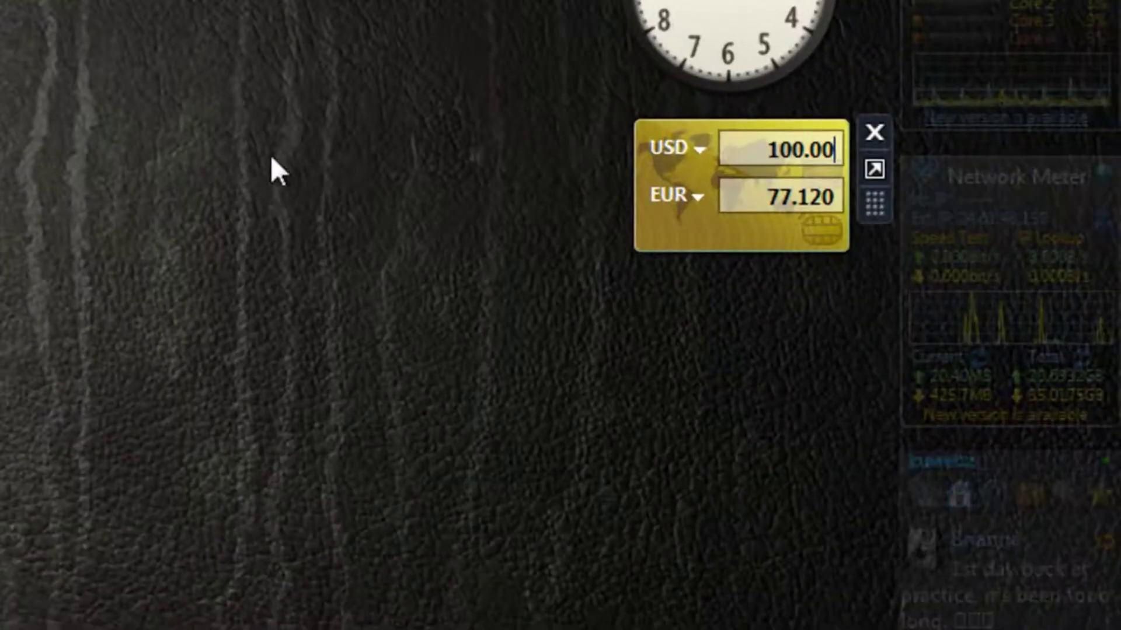
left_click(874, 133)
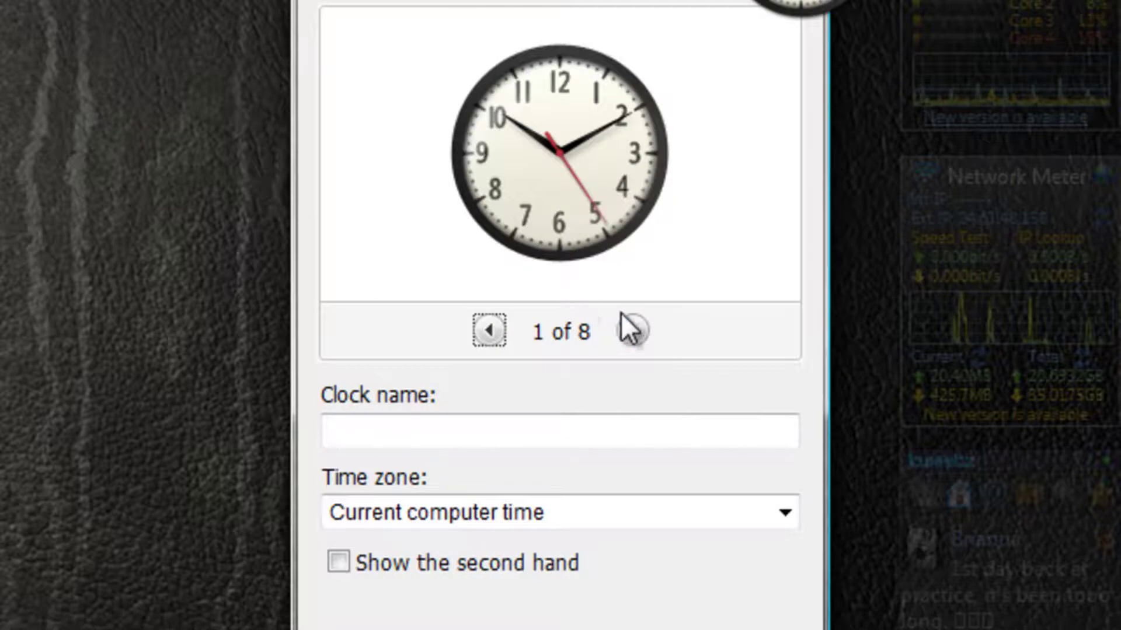
- Preview several clock face styles up to the red one, then cancel the change
left_click(632, 330)
left_click(632, 330)
left_click(633, 331)
left_click(632, 331)
left_click(632, 330)
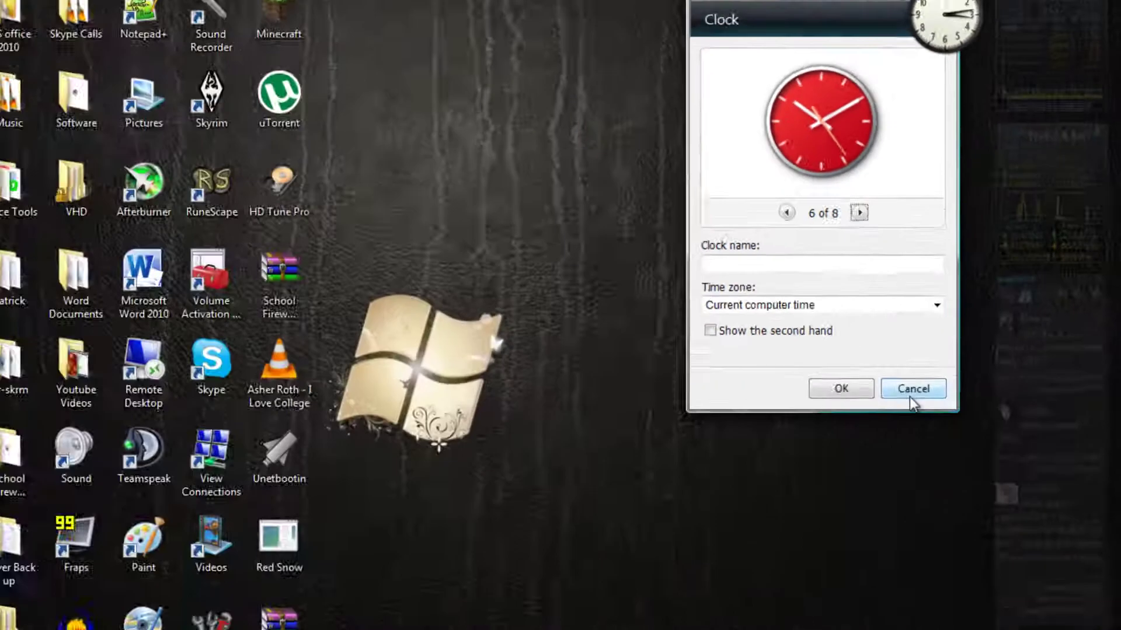
left_click(912, 388)
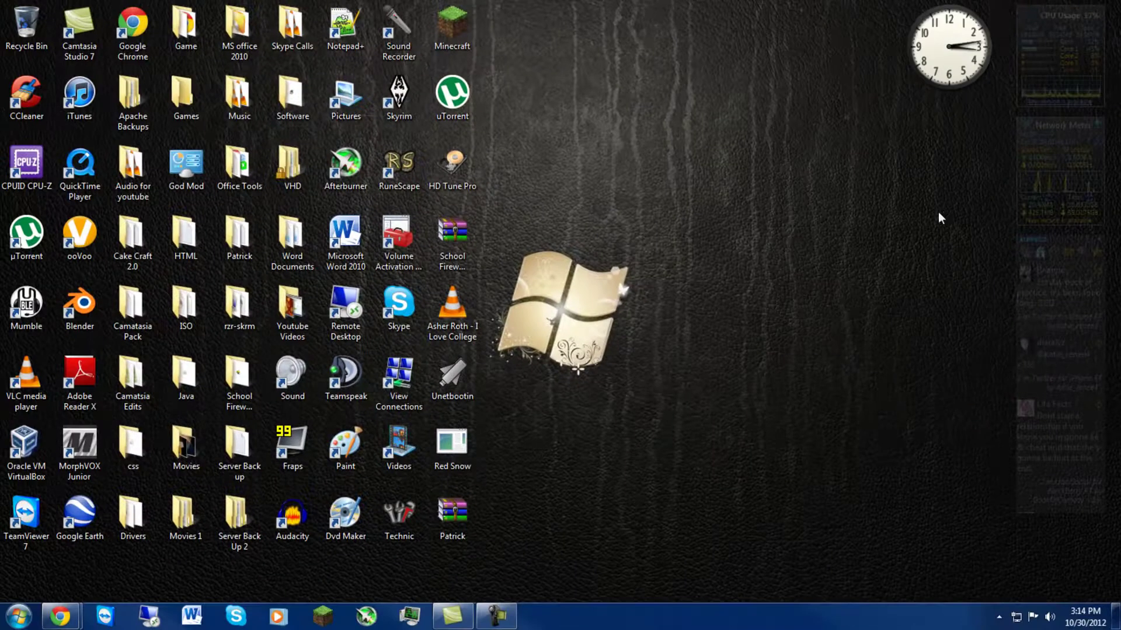
- Close the Clock gadget and drag a selection box across the empty desktop
left_click(996, 12)
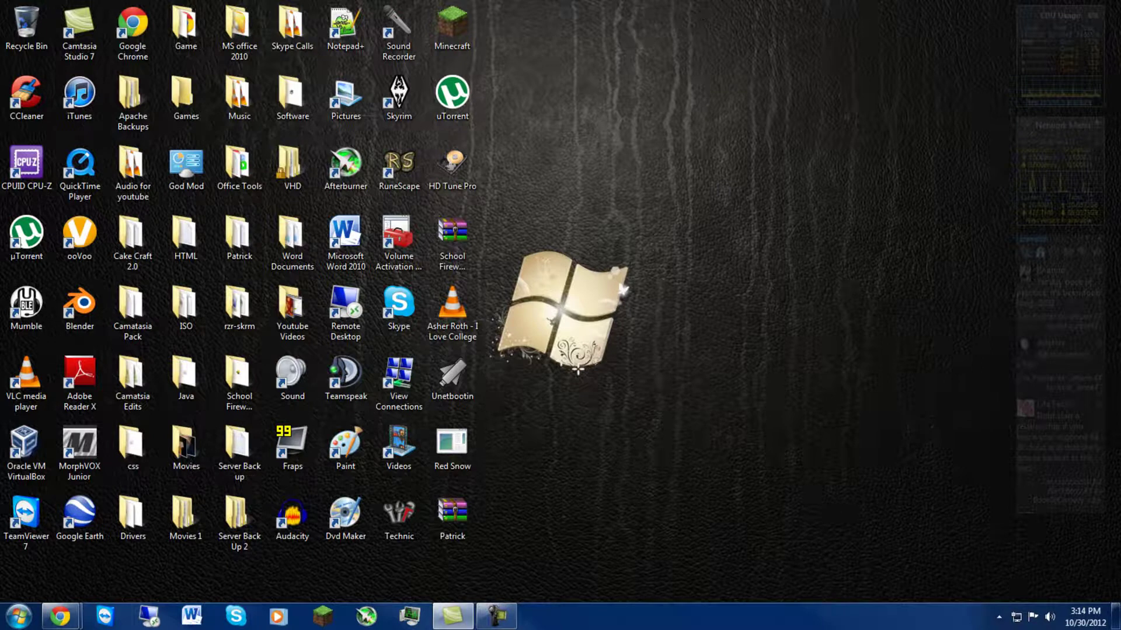
left_click_drag(845, 1, 928, 522)
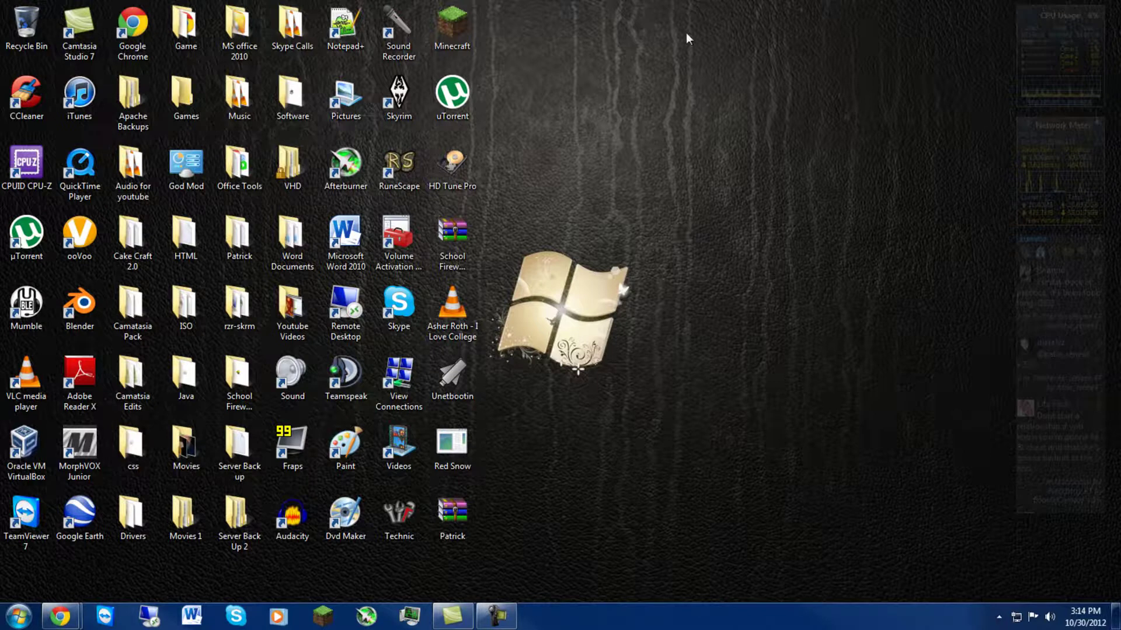